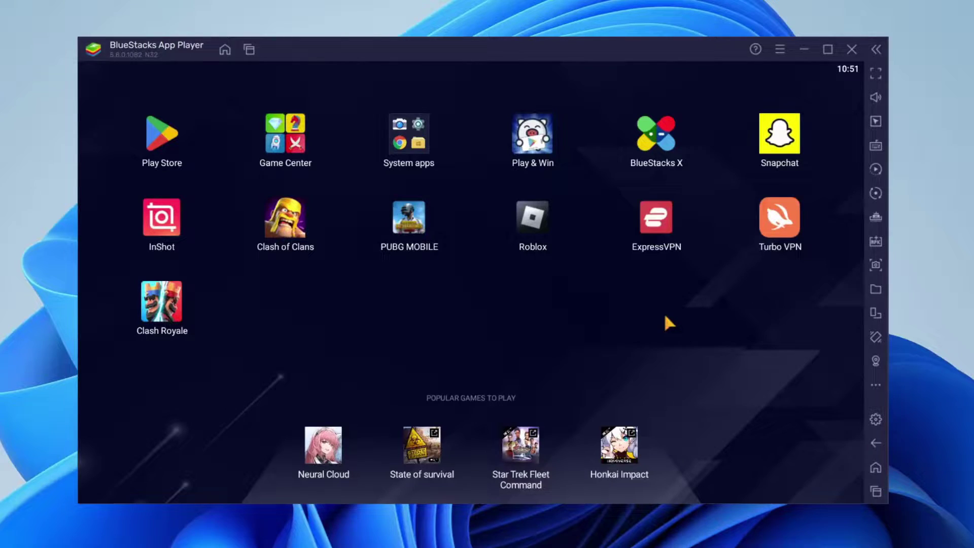
Step: Open the BlueStacks performance settings and check the processor's core count in Task Manager
left_click(877, 417)
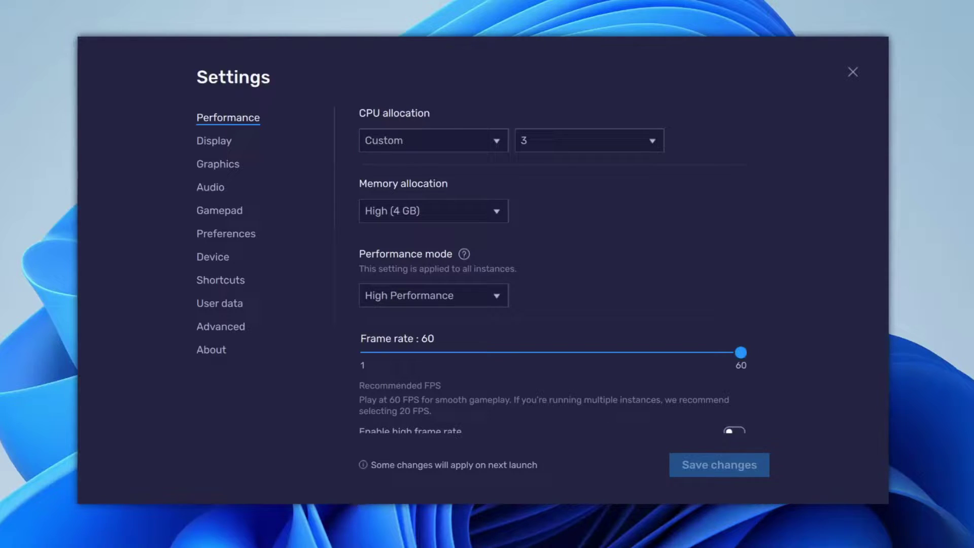
left_click(373, 536)
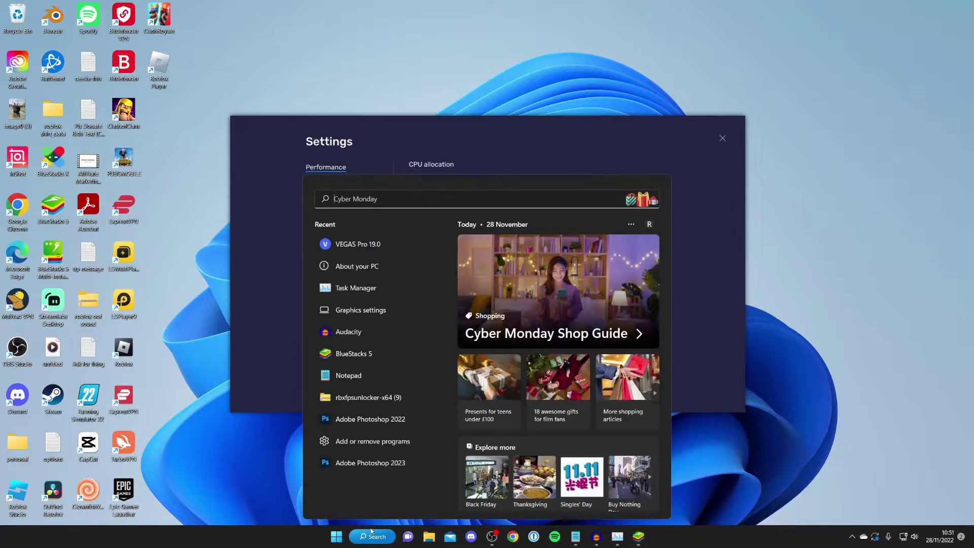
type("task")
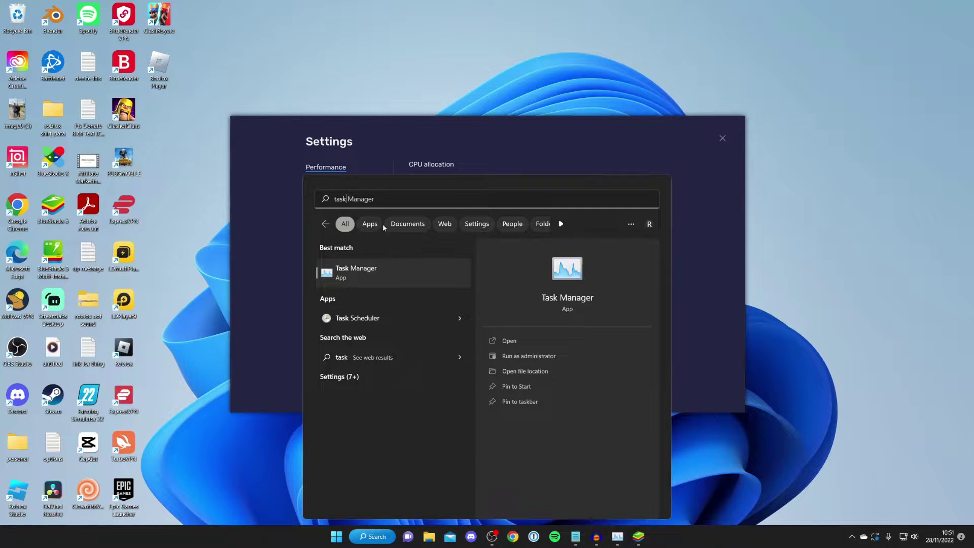
left_click(362, 278)
left_click(357, 134)
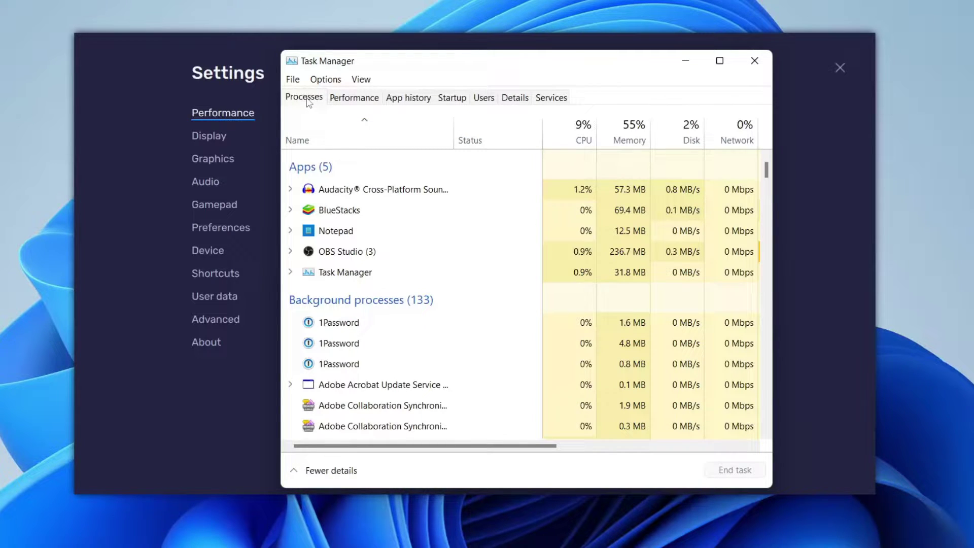
left_click(354, 97)
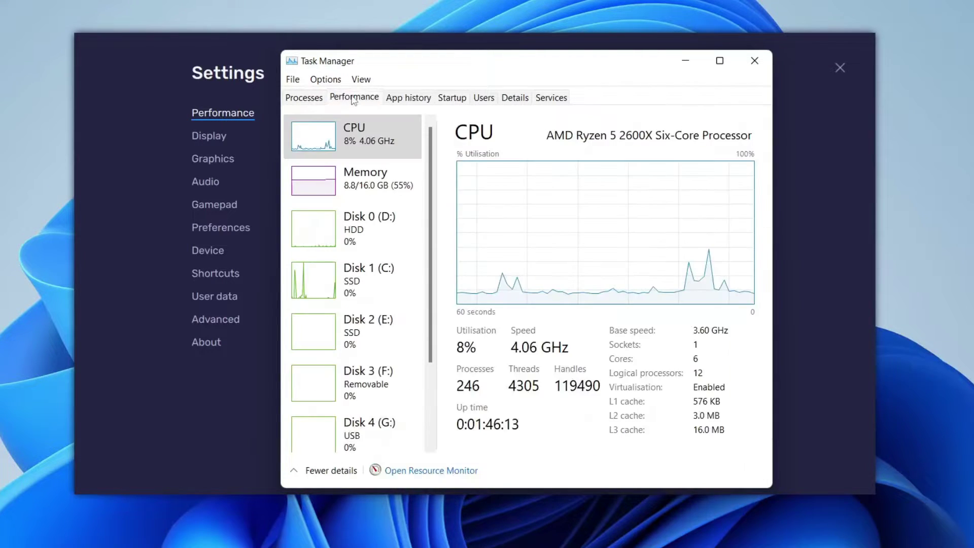
left_click(345, 144)
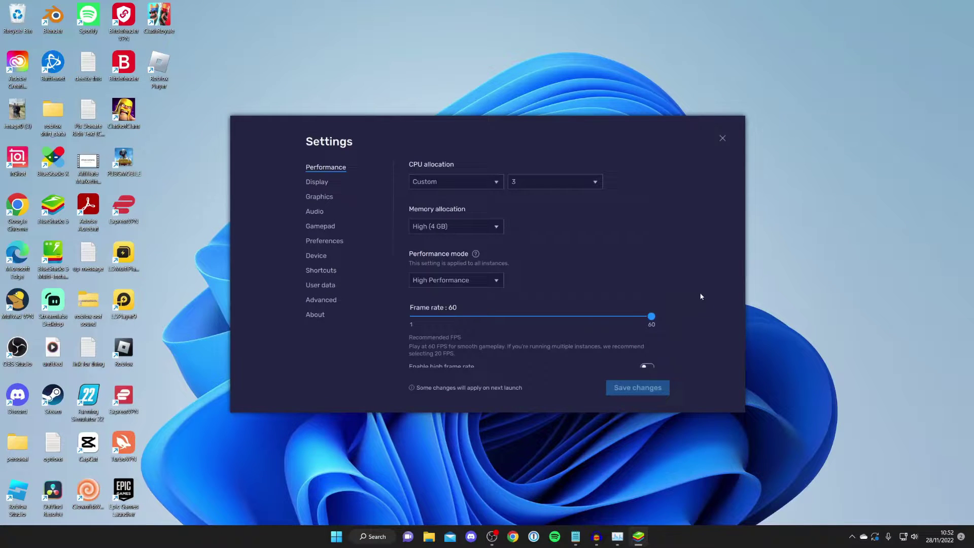
Step: Set the BlueStacks CPU allocation to Custom with 3 cores
left_click(447, 181)
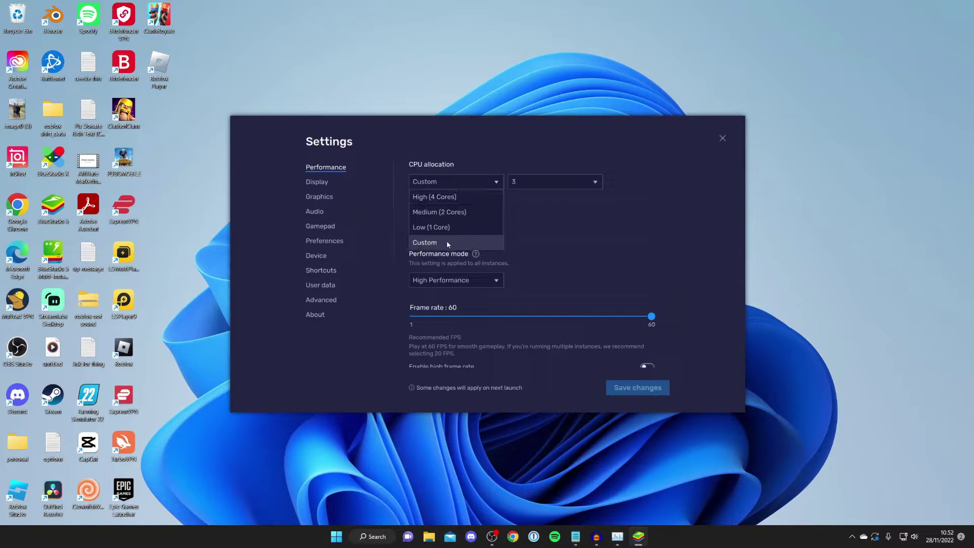
left_click(560, 183)
left_click(560, 188)
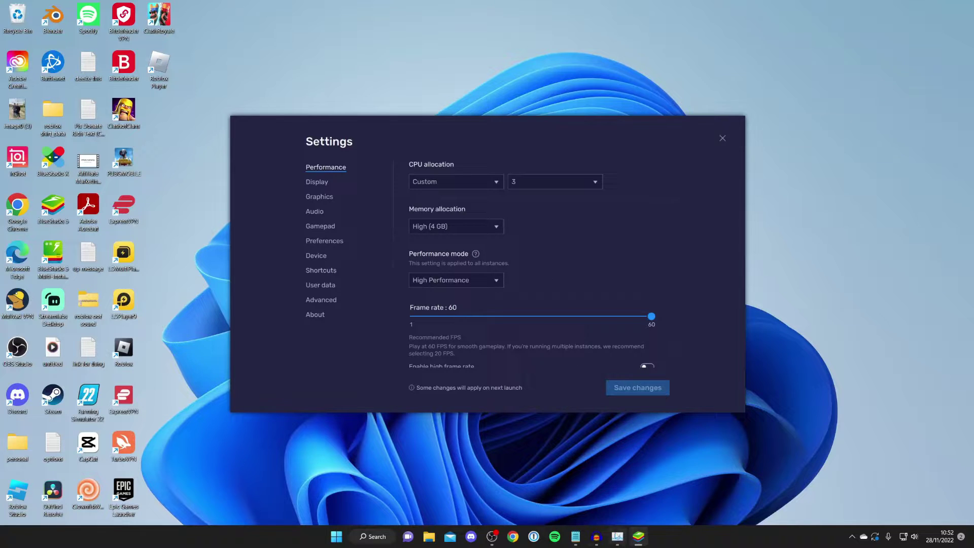
Step: Check the computer's installed memory in Task Manager and return to the BlueStacks settings
key("ctrl+shift+Escape")
left_click(434, 223)
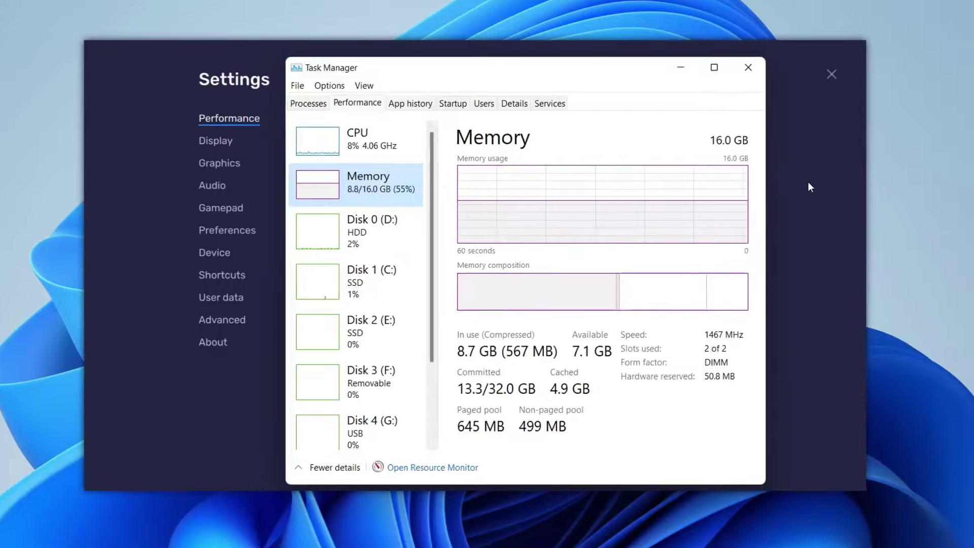
left_click(807, 181)
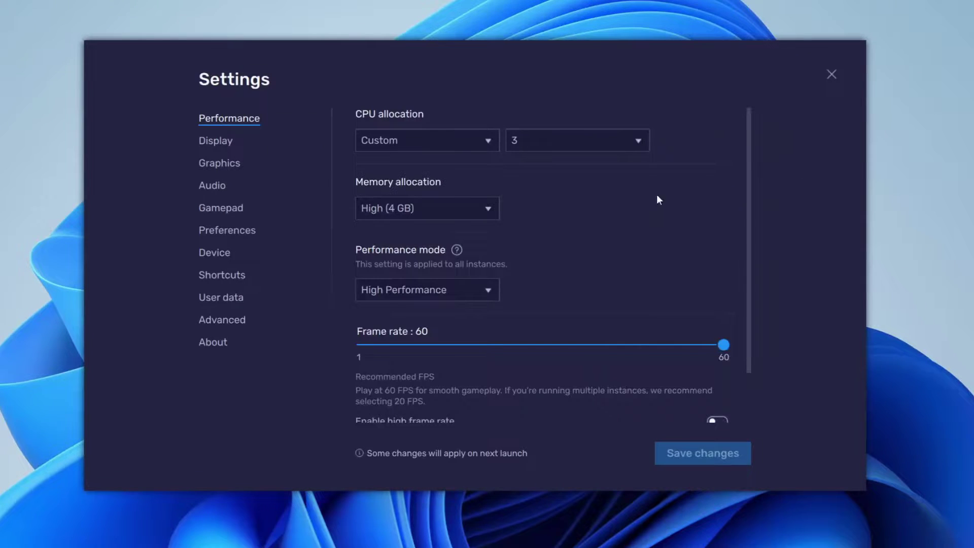
Step: Set the memory allocation to High (4 GB) and the performance mode to High Performance
left_click(430, 207)
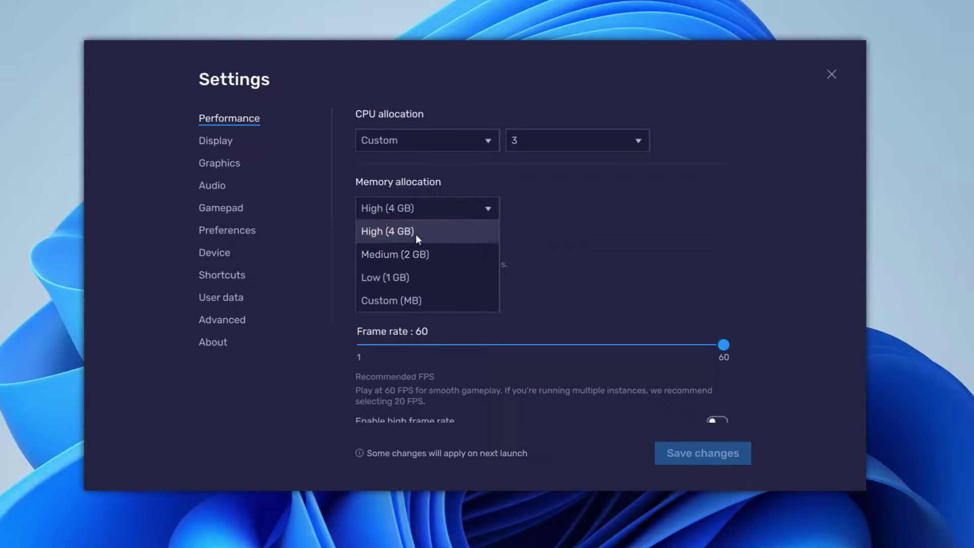
left_click(416, 234)
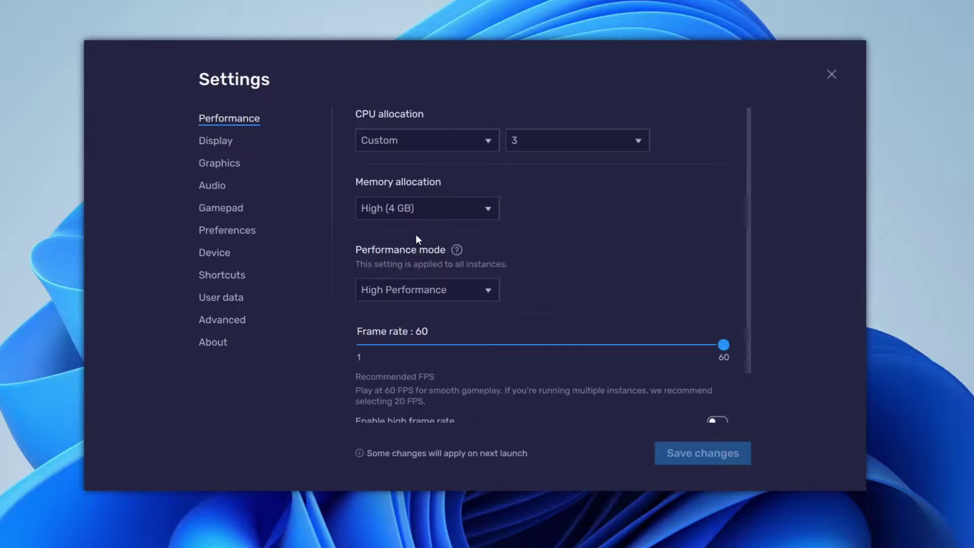
left_click(427, 290)
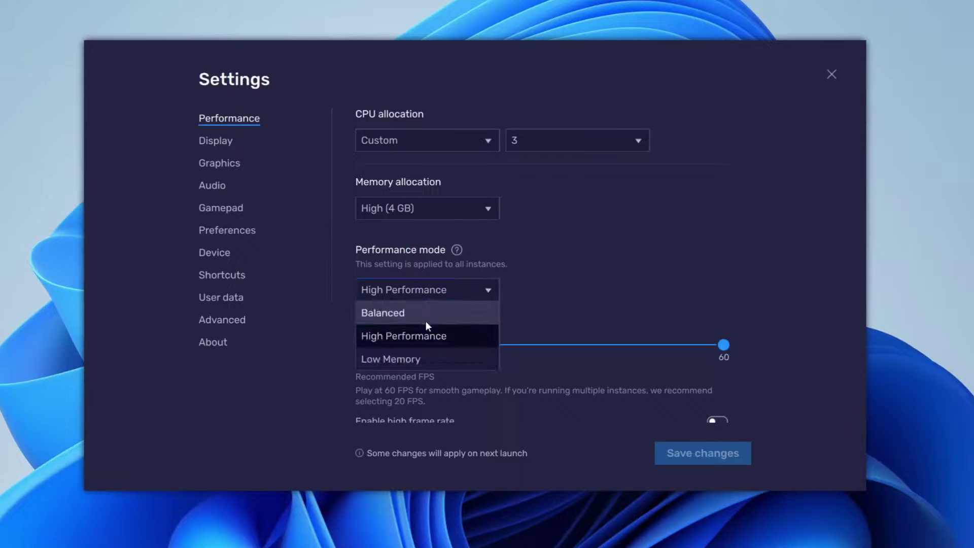
left_click(422, 341)
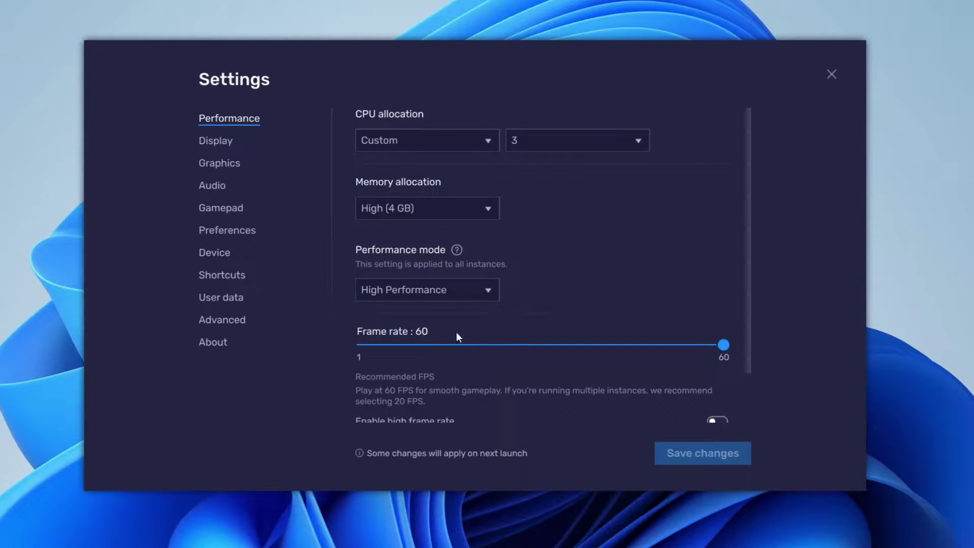
scroll(474, 327, "down", 1)
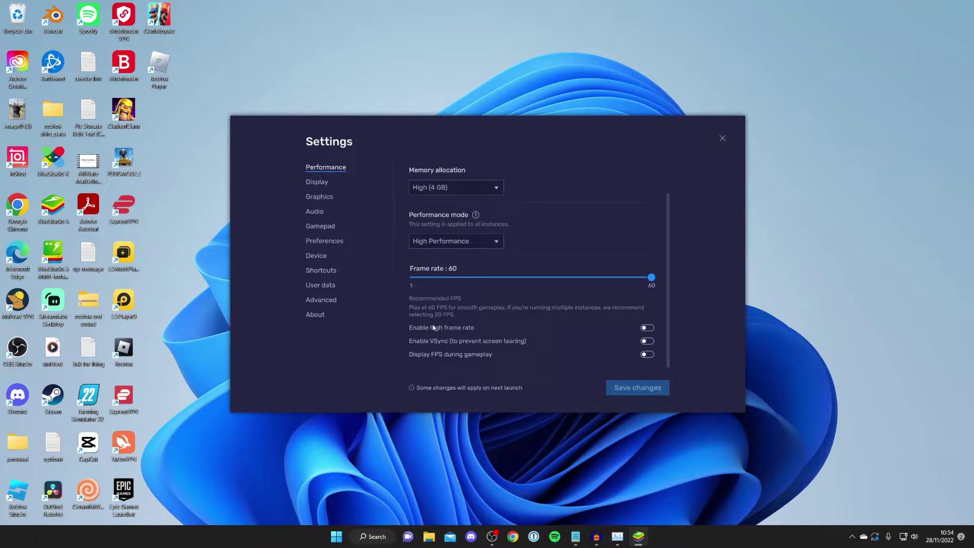
left_click(647, 328)
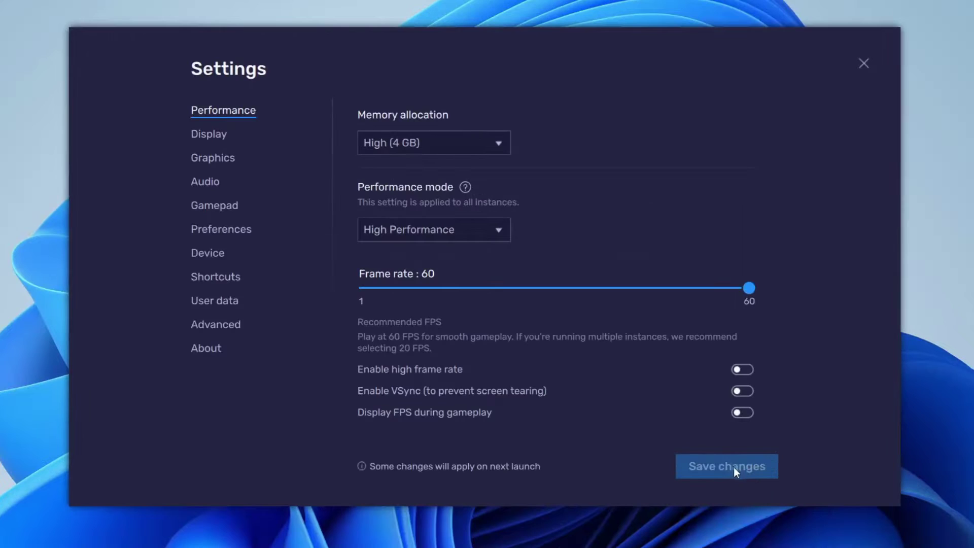
Step: Set the BlueStacks display resolution to 1920 x 1080 and go to the graphics settings
left_click(212, 135)
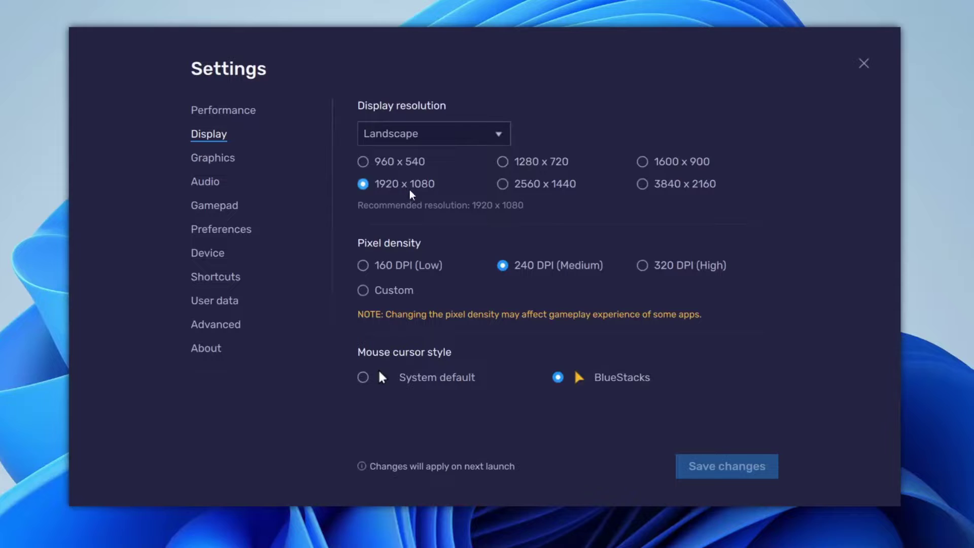
left_click(524, 163)
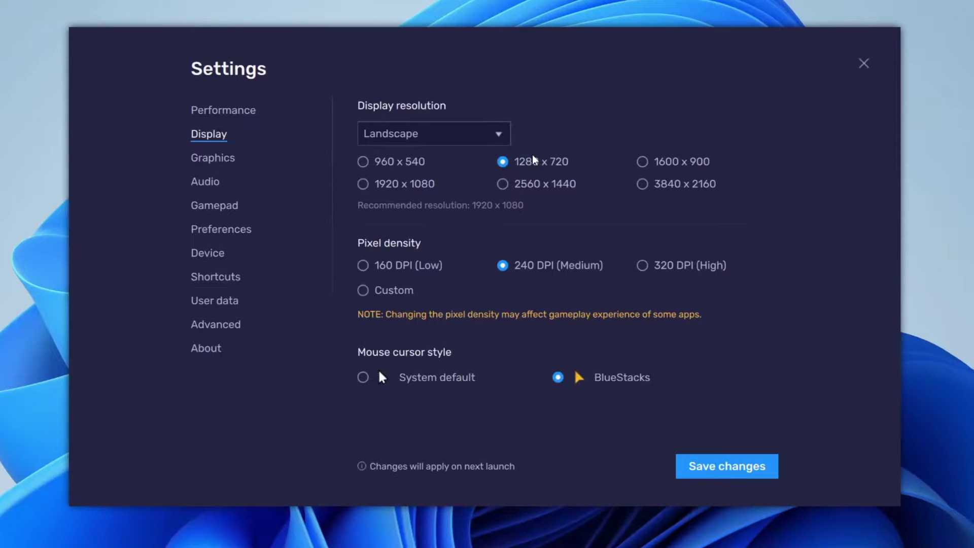
left_click(409, 192)
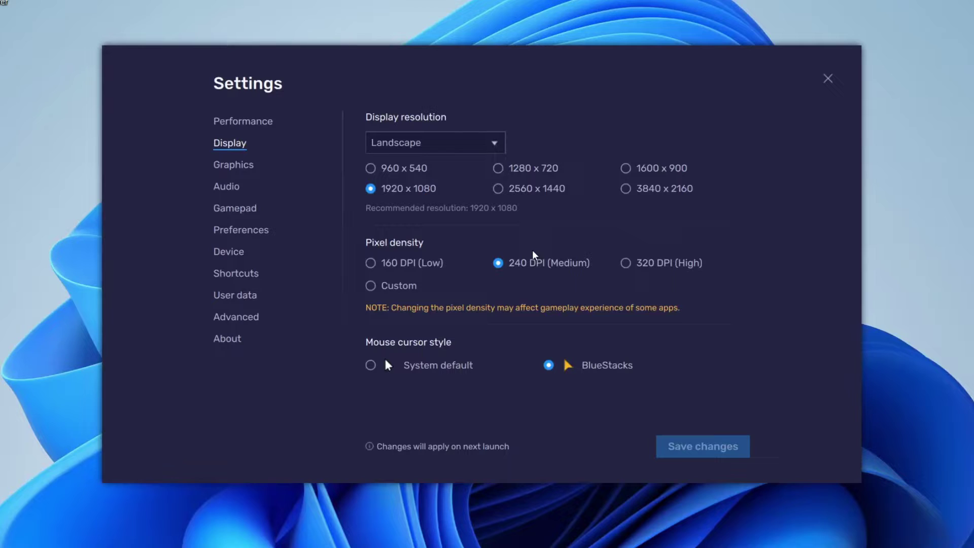
left_click(231, 166)
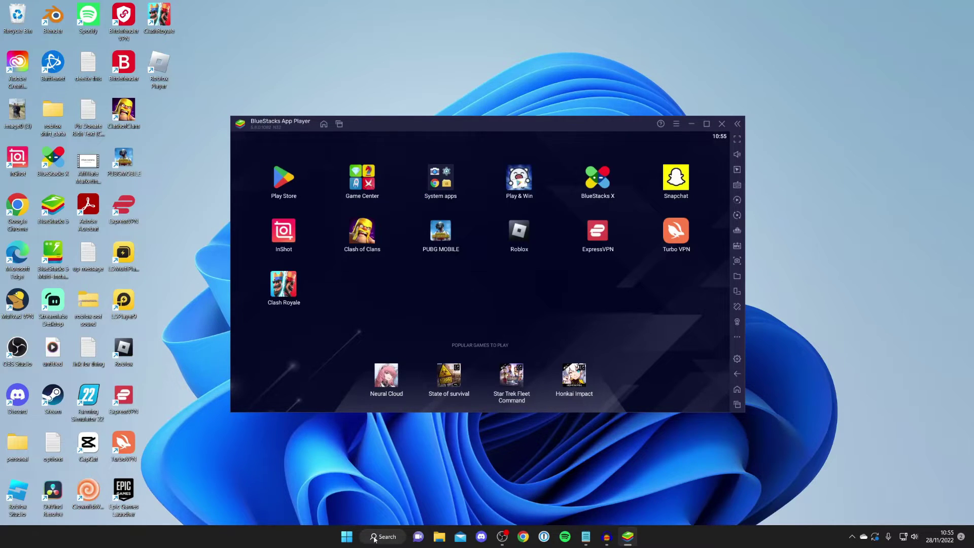
Step: Open Task Manager and go to the details entry of the BlueStacks process
left_click(383, 537)
type("t")
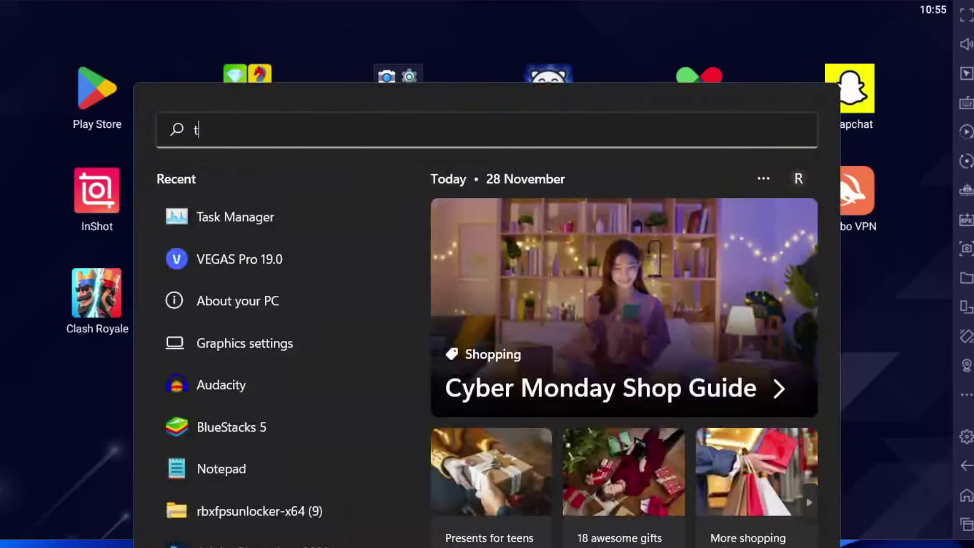
type("ask man")
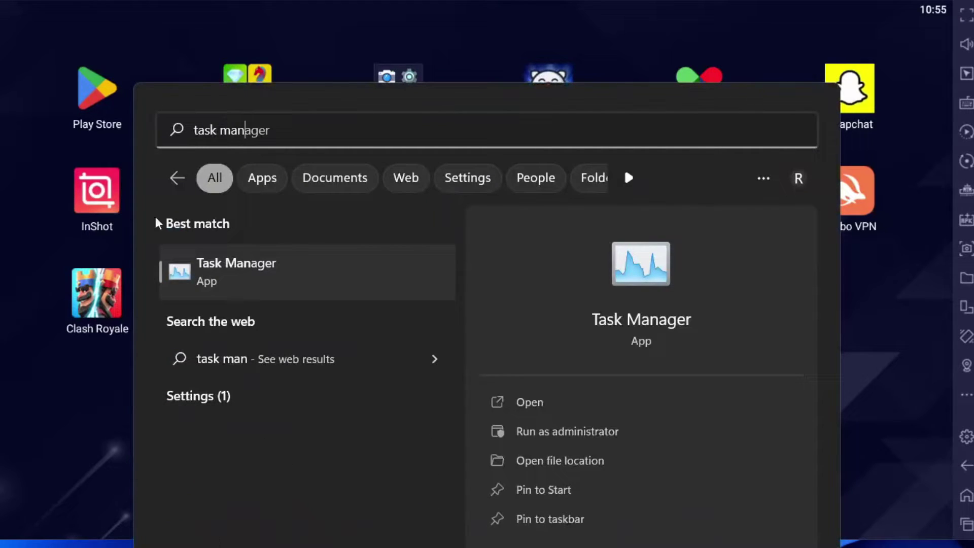
left_click(316, 287)
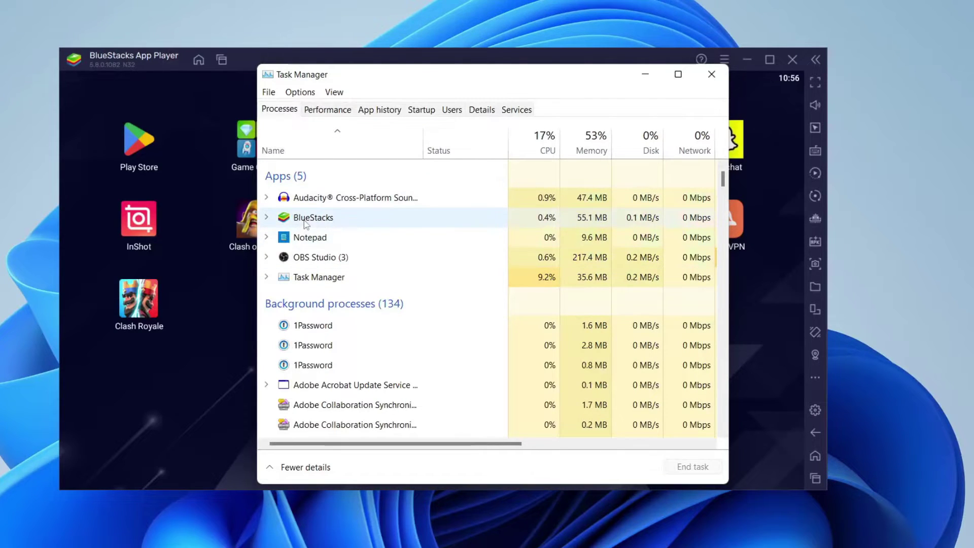
left_click(361, 219)
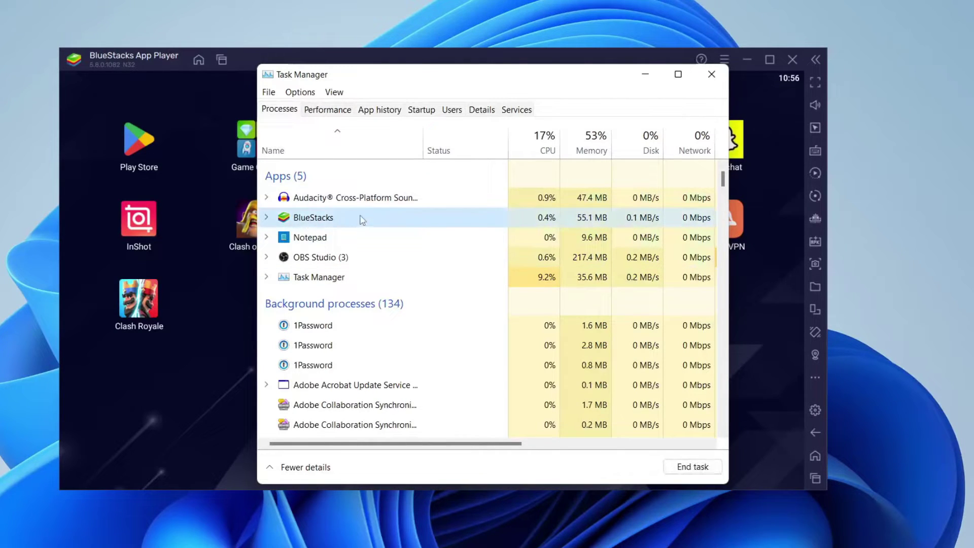
right_click(327, 218)
left_click(399, 311)
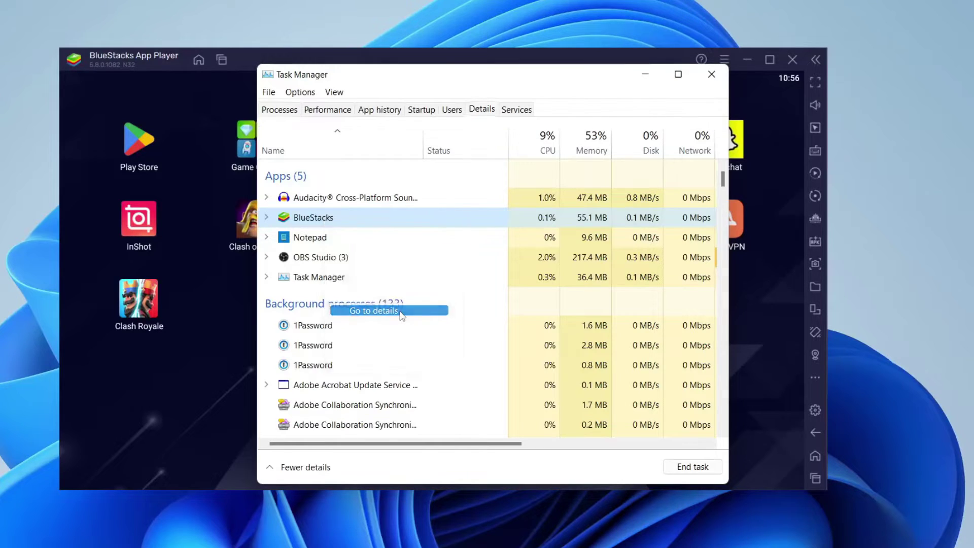
scroll(401, 307, "down", 3)
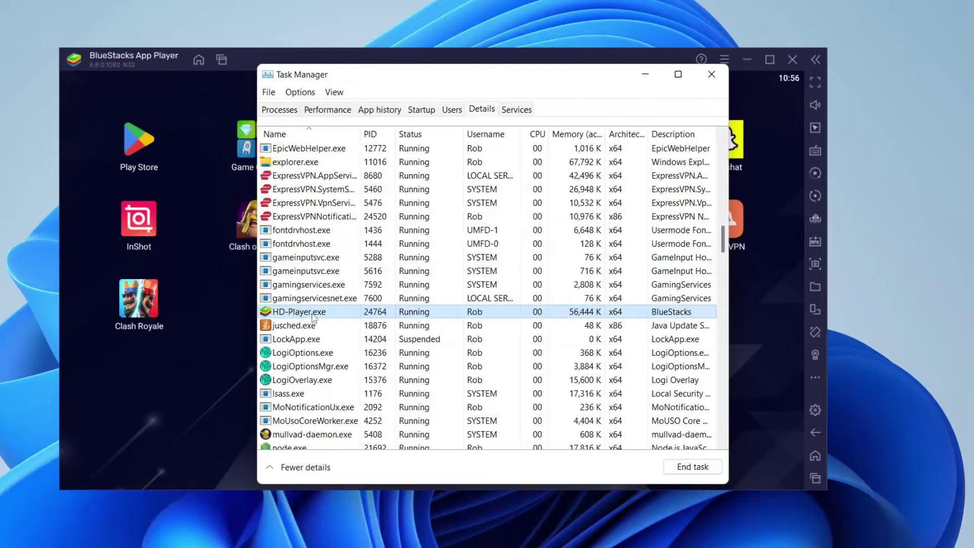
Step: Set the priority of the HD-Player.exe process to Above normal and close Task Manager
right_click(311, 314)
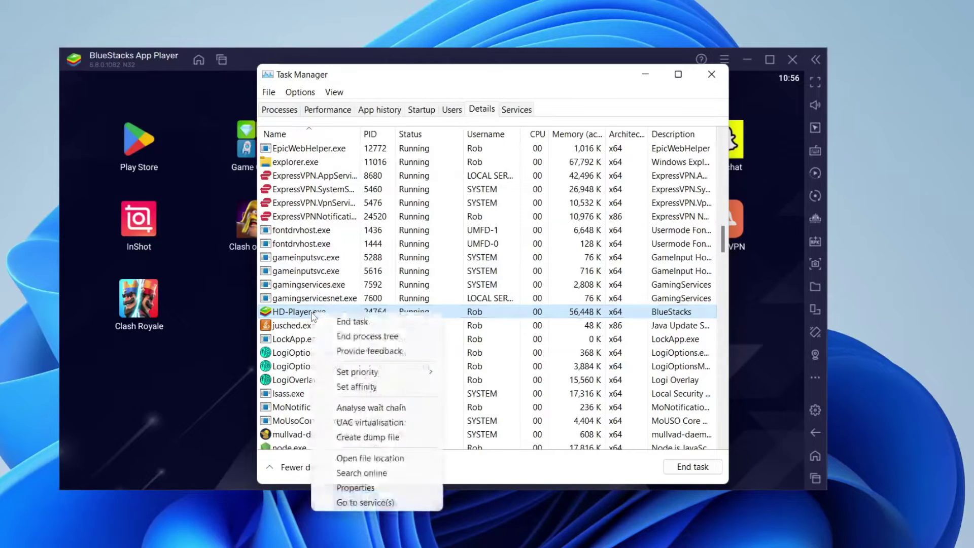
mouse_move(359, 371)
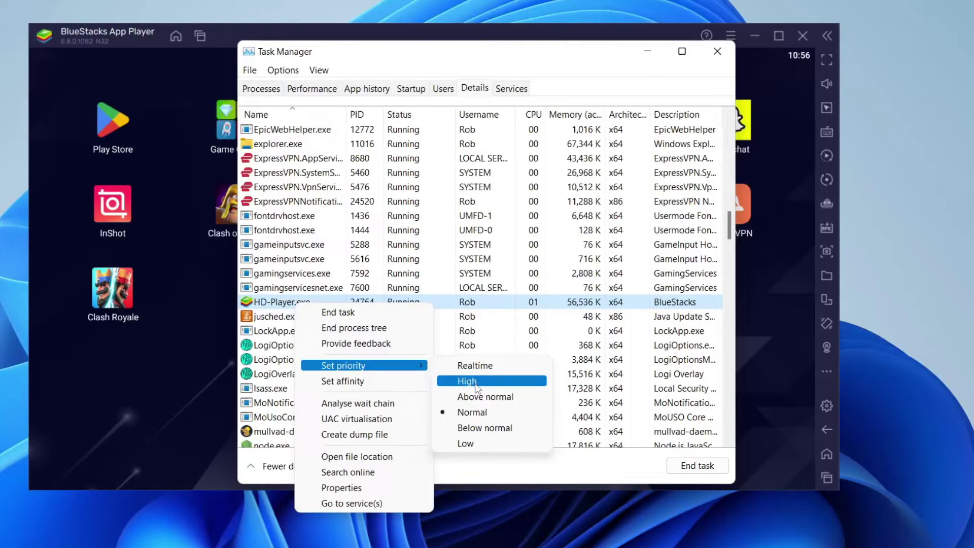
left_click(484, 396)
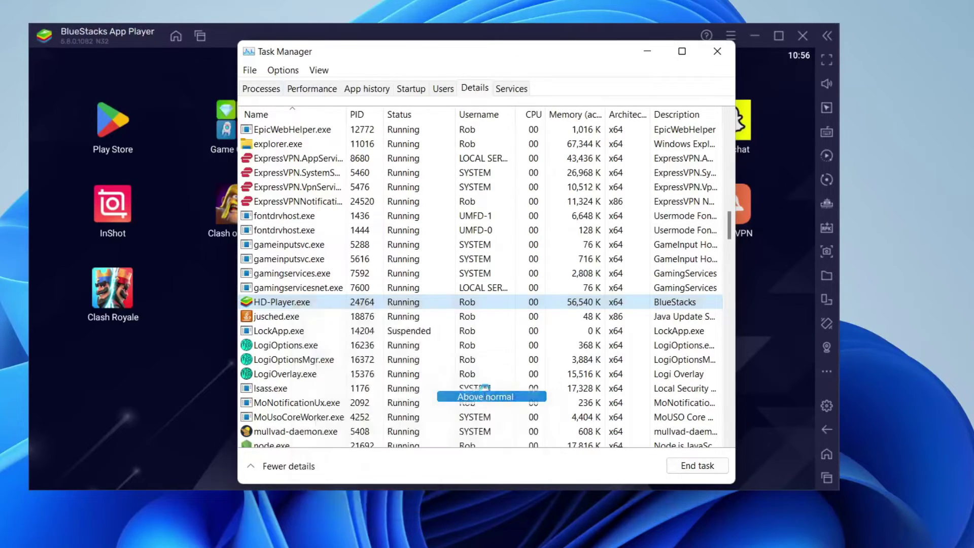
left_click(450, 283)
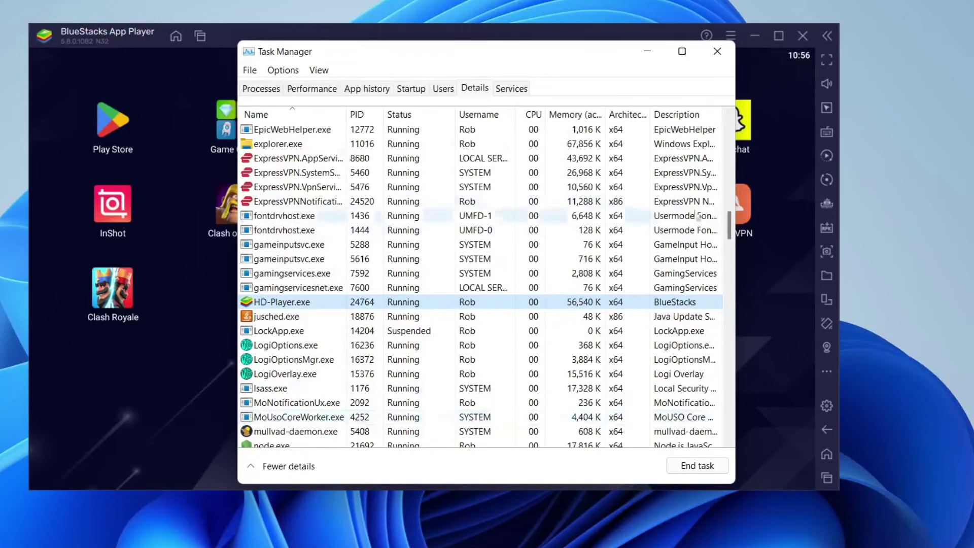
left_click(728, 60)
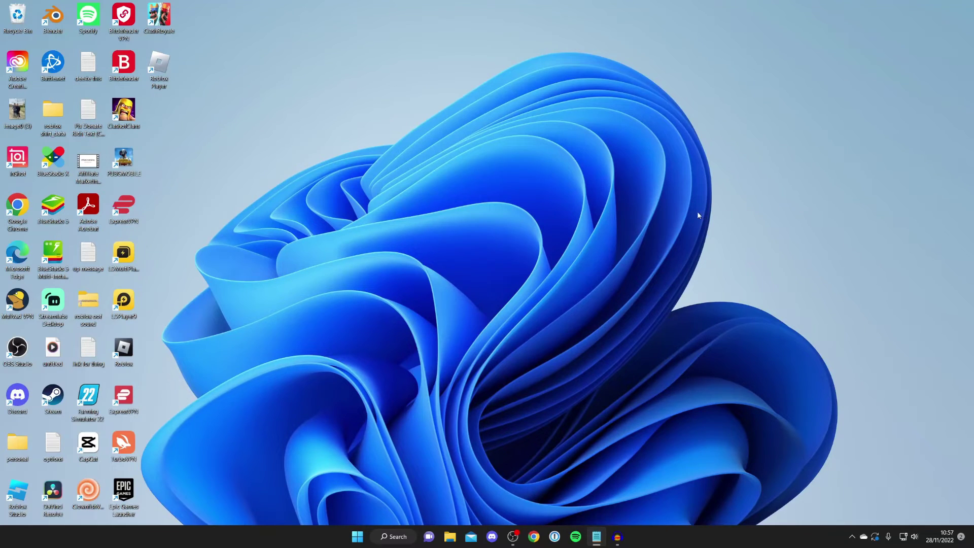
Step: Open the Windows Graphics settings and go to the custom options for apps
left_click(396, 537)
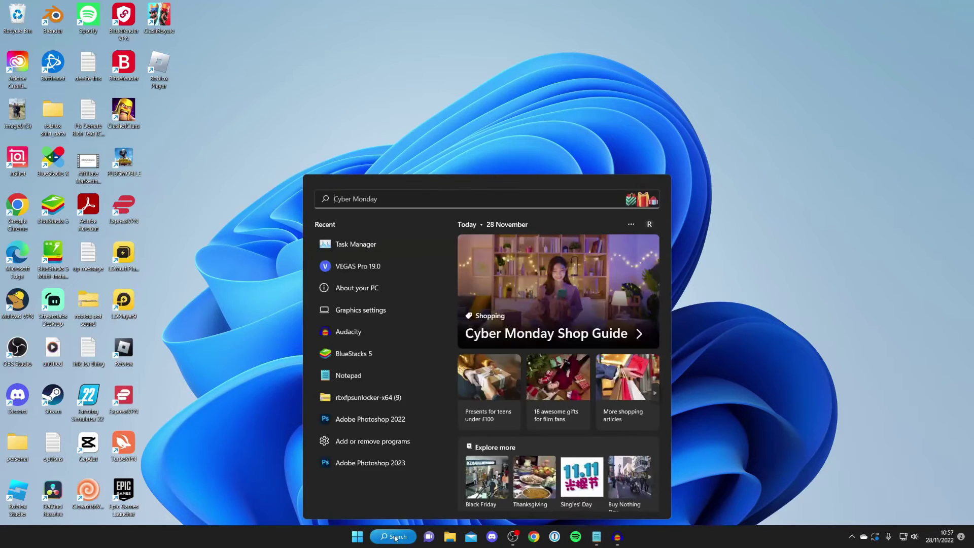
type("graphics")
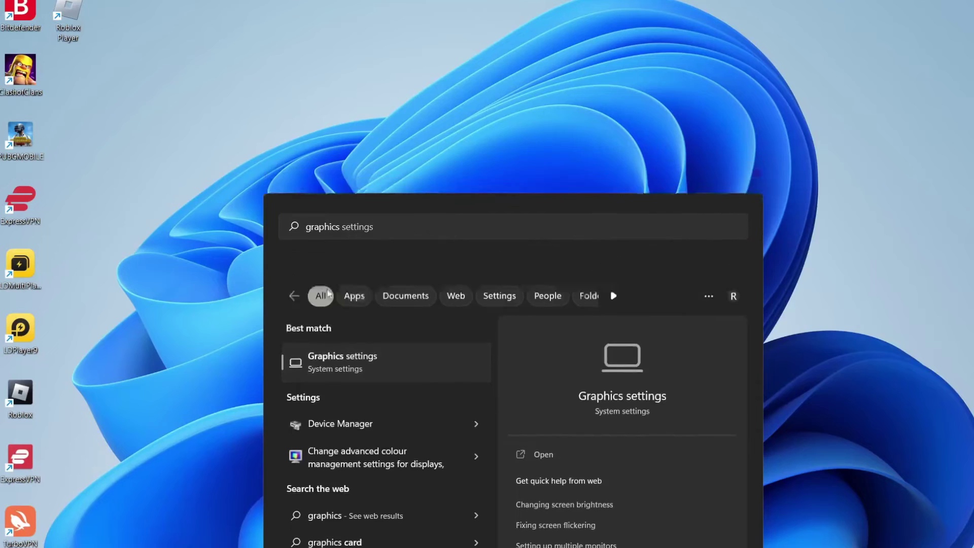
key("Return")
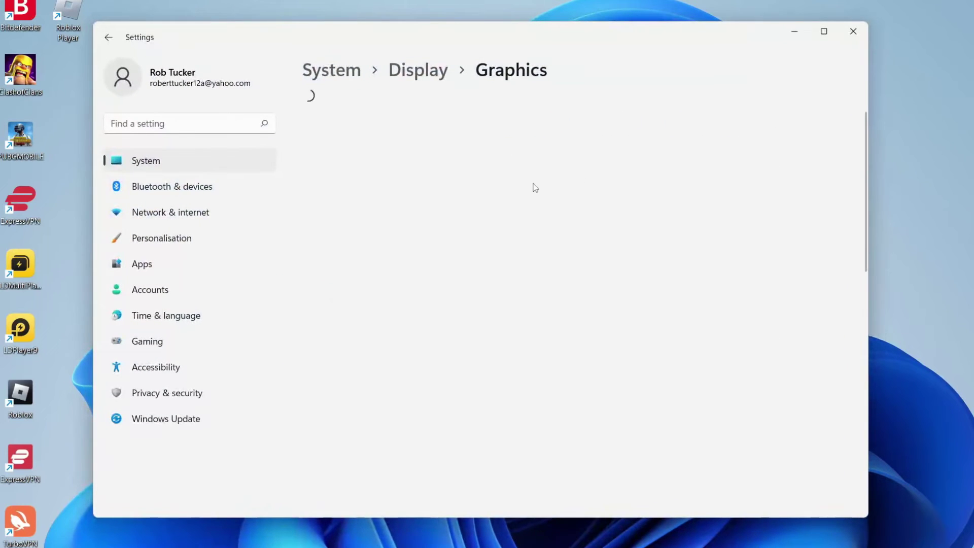
scroll(532, 190, "down", 1)
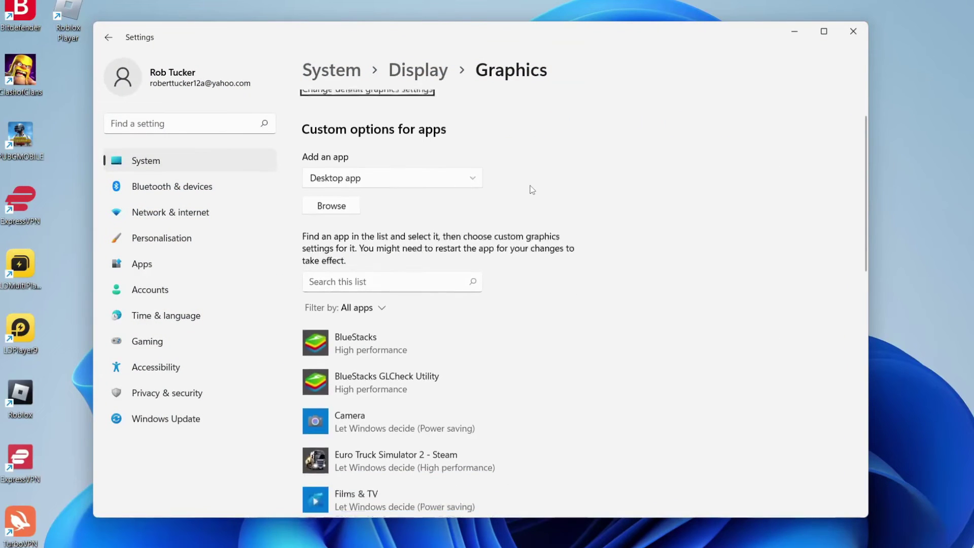
Step: Check the graphics preference for BlueStacks, pick High performance and leave the dialog without saving
scroll(355, 239, "down", 1)
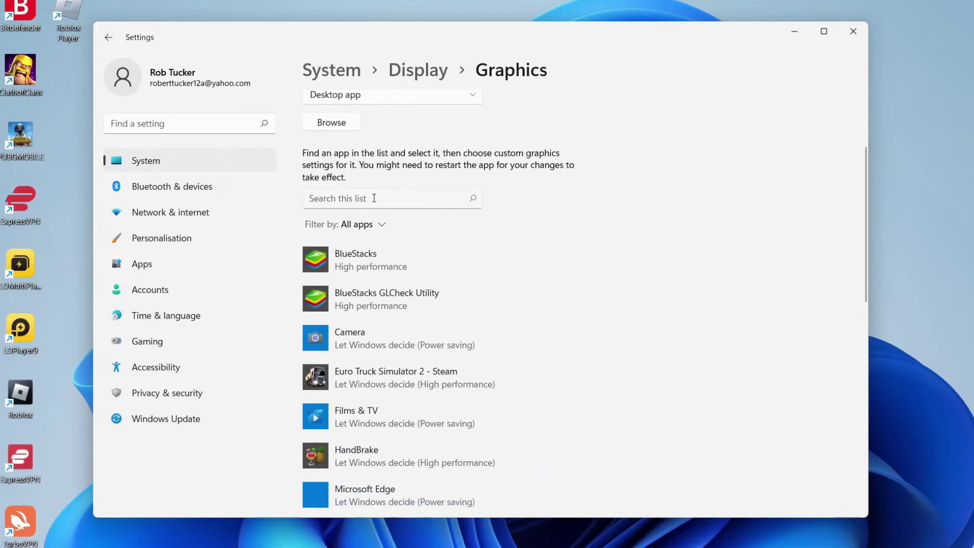
left_click(393, 256)
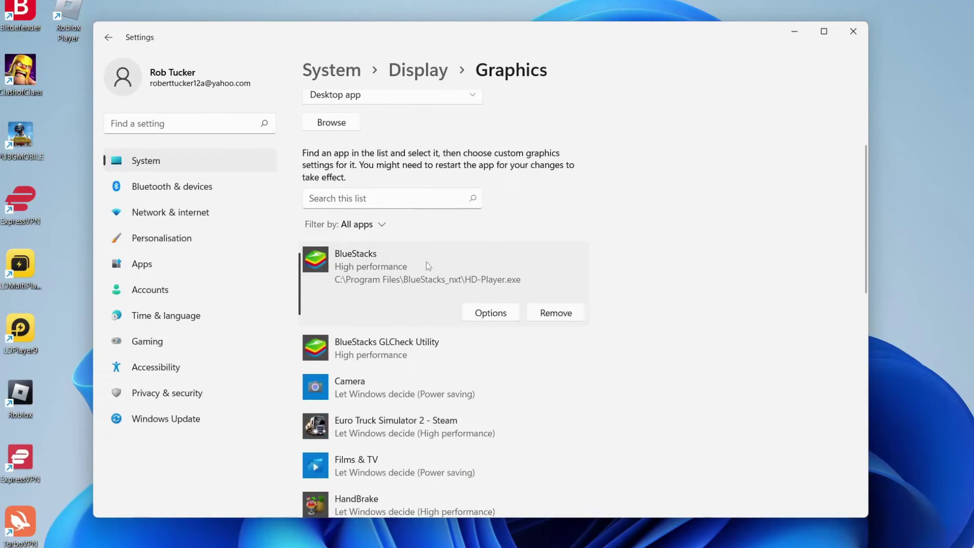
left_click(490, 313)
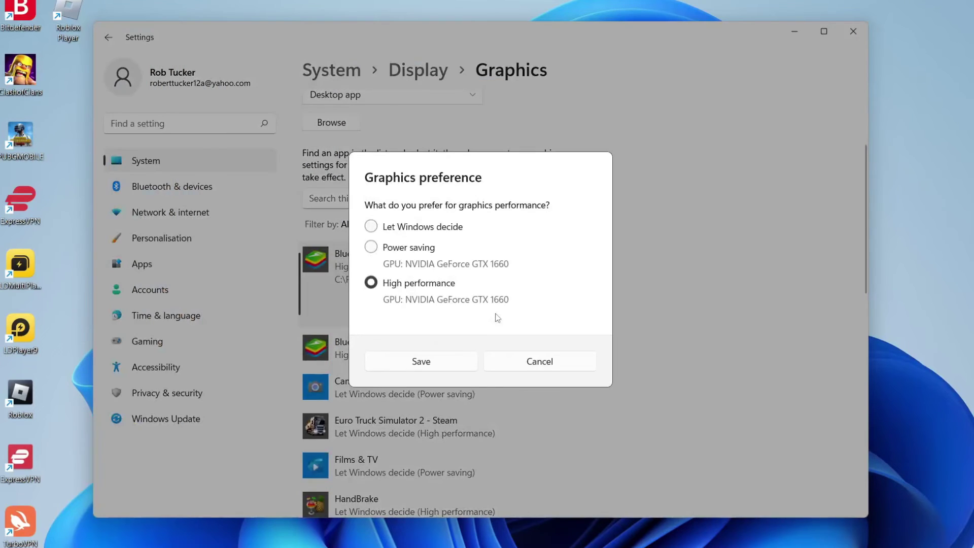
left_click(412, 288)
left_click(541, 362)
Step: Go back to the app type selection for adding a custom app, keep Desktop app and close the Settings window
scroll(528, 362, "up", 3)
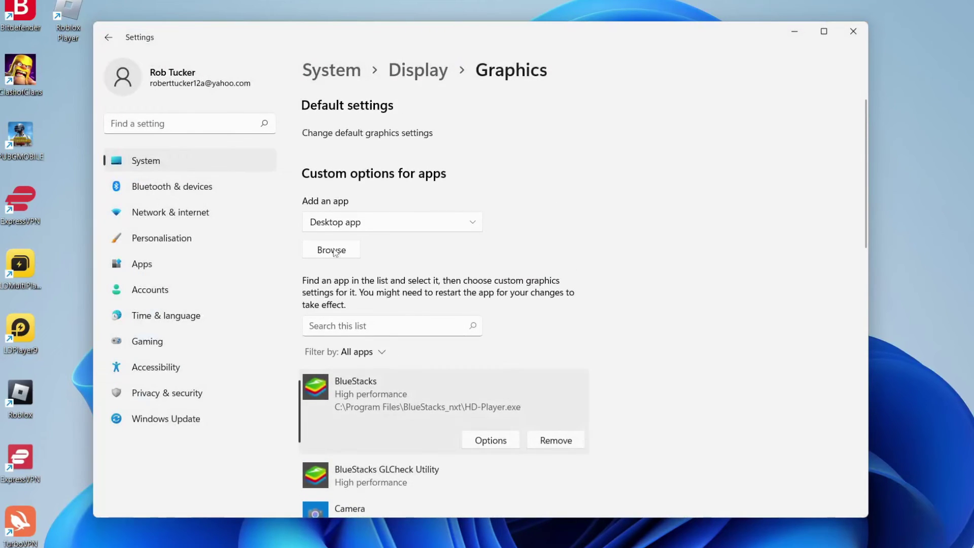
left_click(340, 219)
left_click(340, 221)
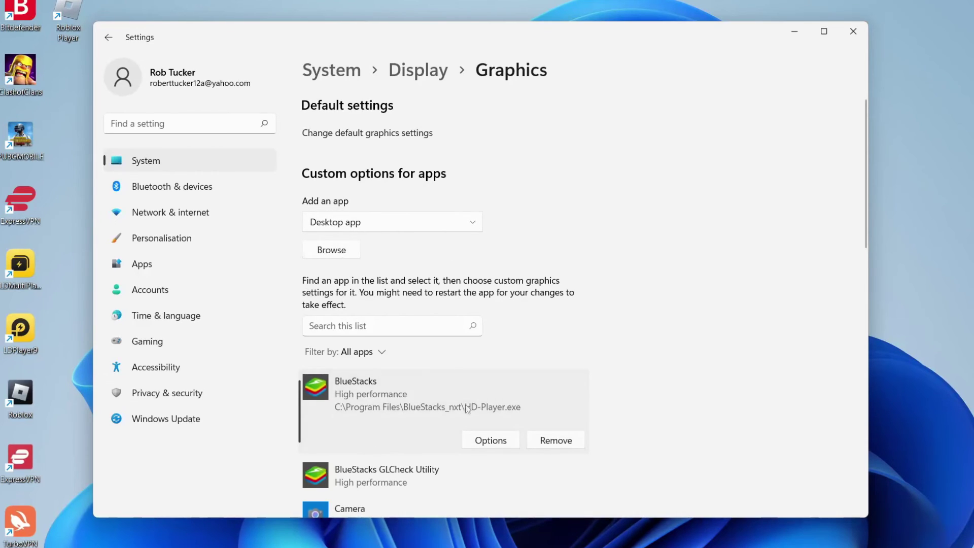
left_click(854, 31)
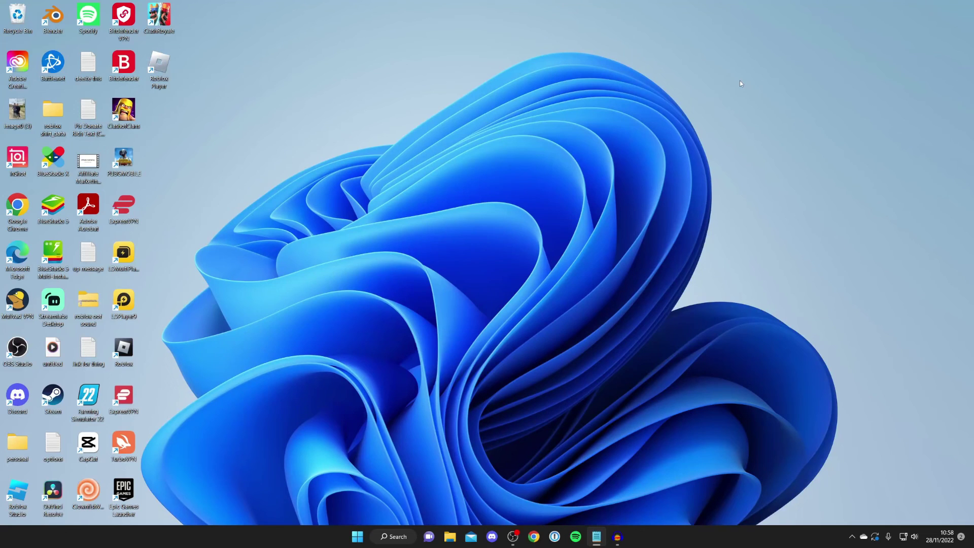